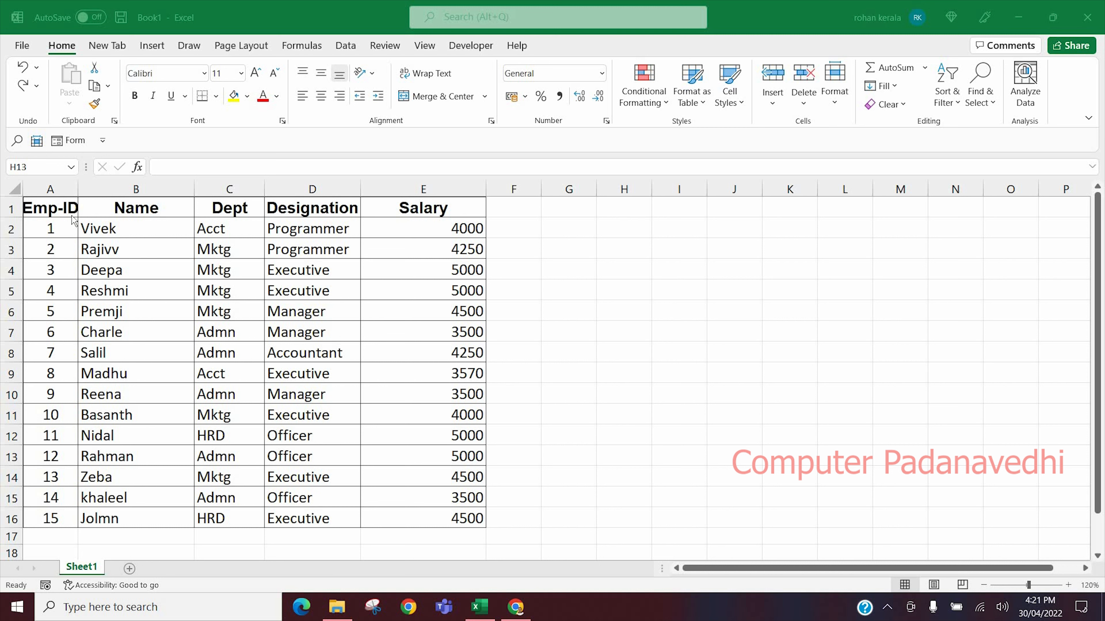
Step: Clear the Emp-ID values in cells A2 to A16
left_click(55, 233)
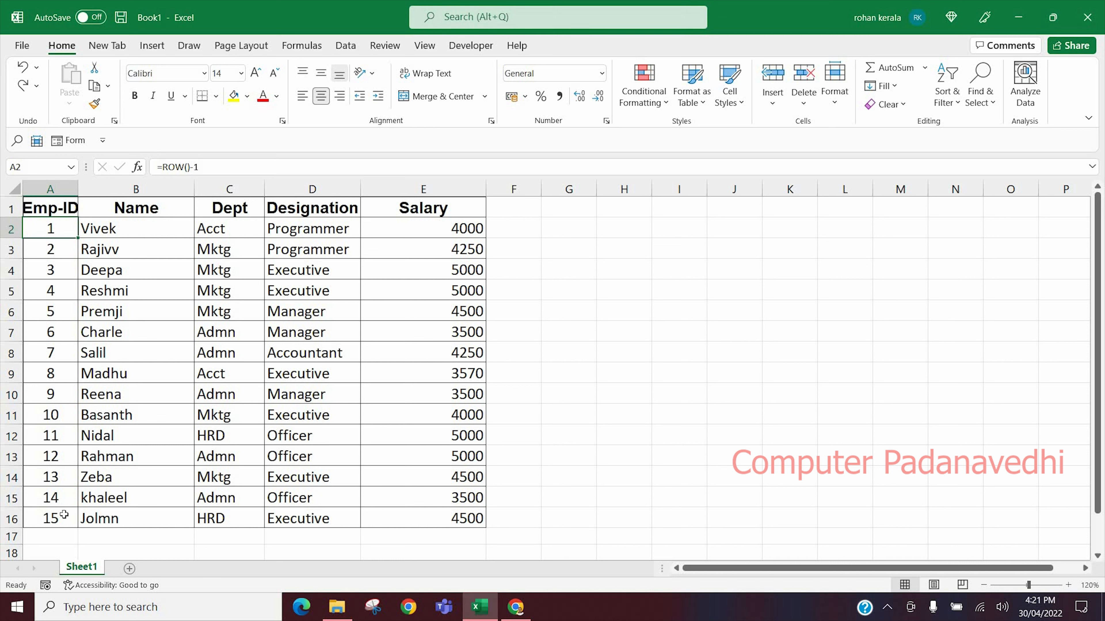
left_click_drag(63, 229, 58, 518)
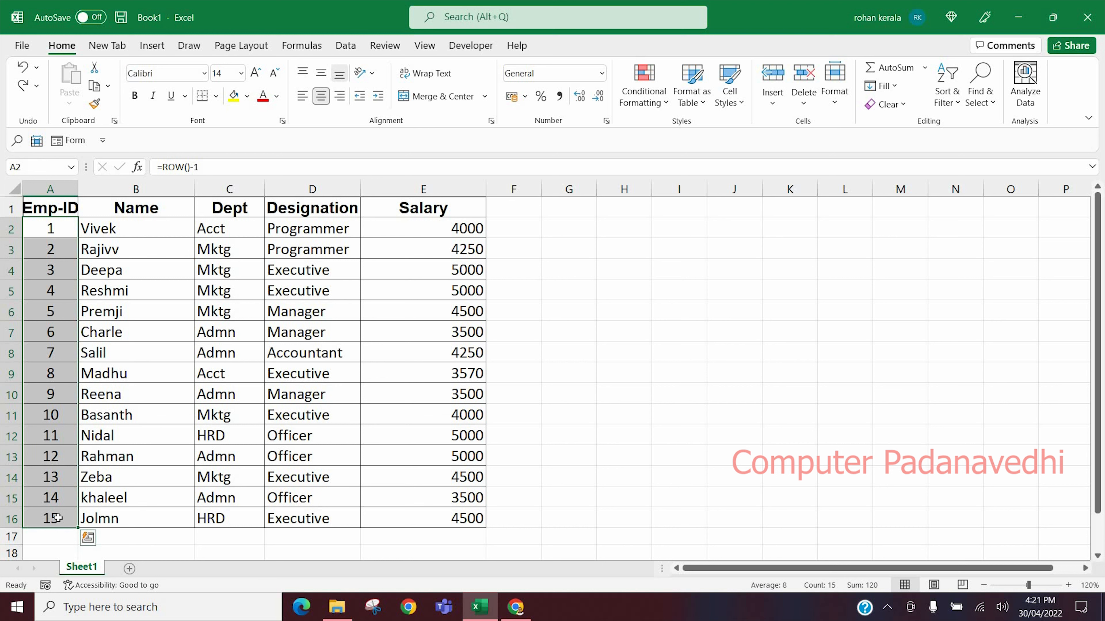
key("Delete")
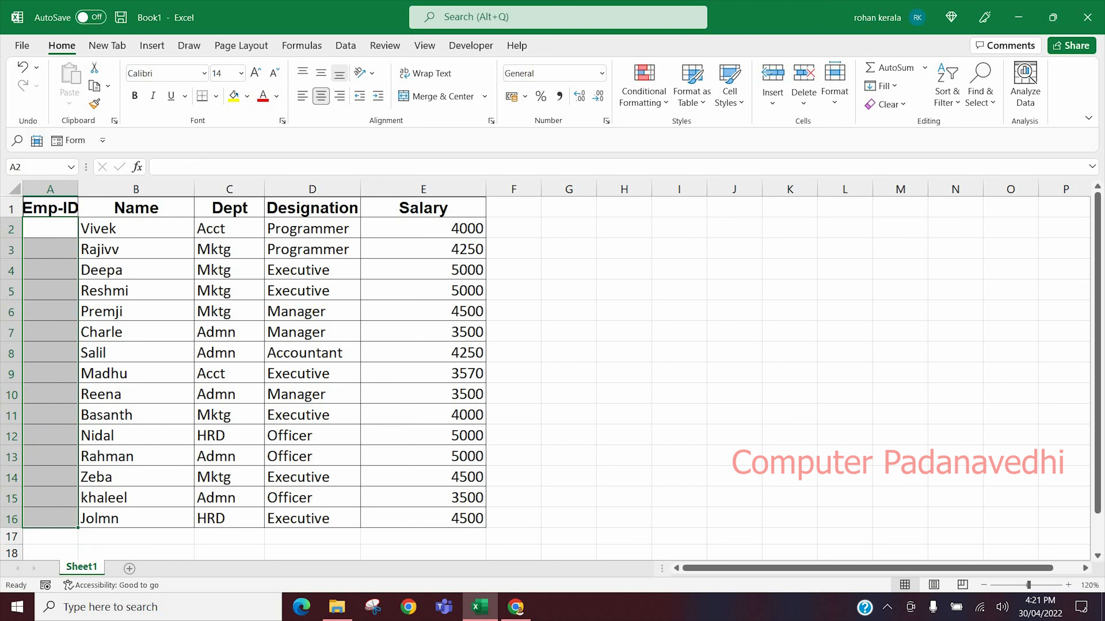
Step: Enter 1 in A2 and 2 in A3, and fill the number series down to A16
left_click(43, 230)
type("1")
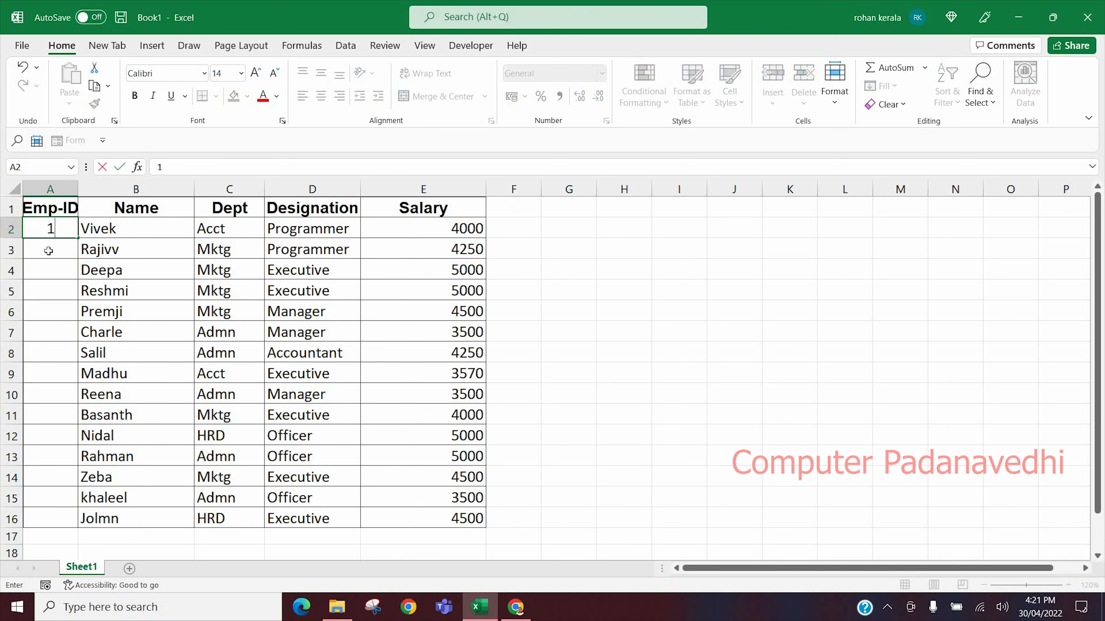
key("Return")
type("2")
key("Return")
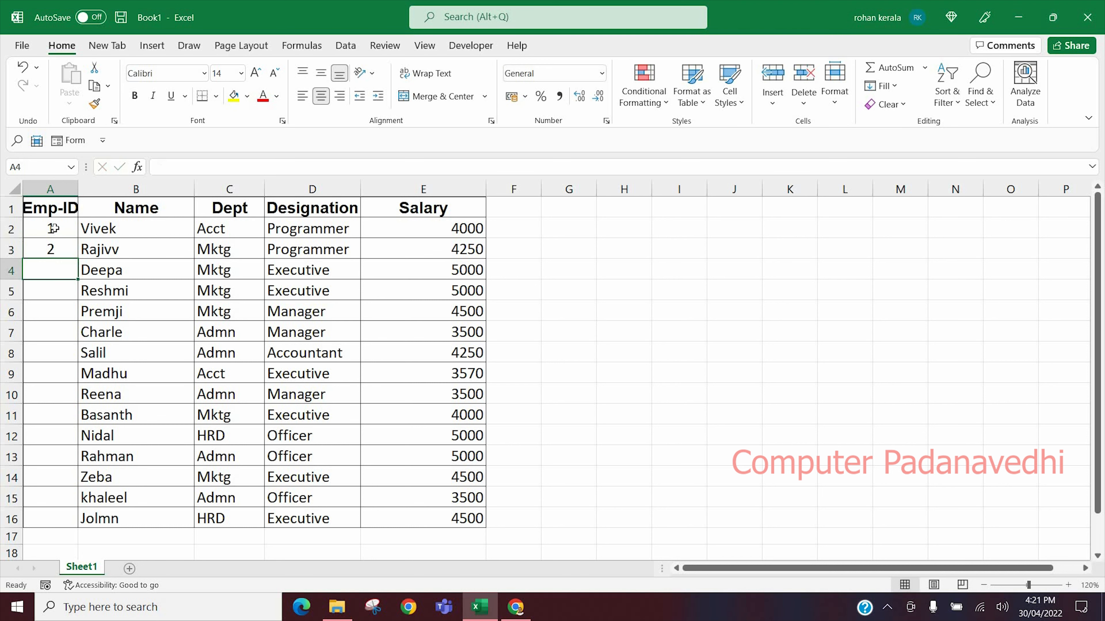
left_click_drag(50, 228, 50, 521)
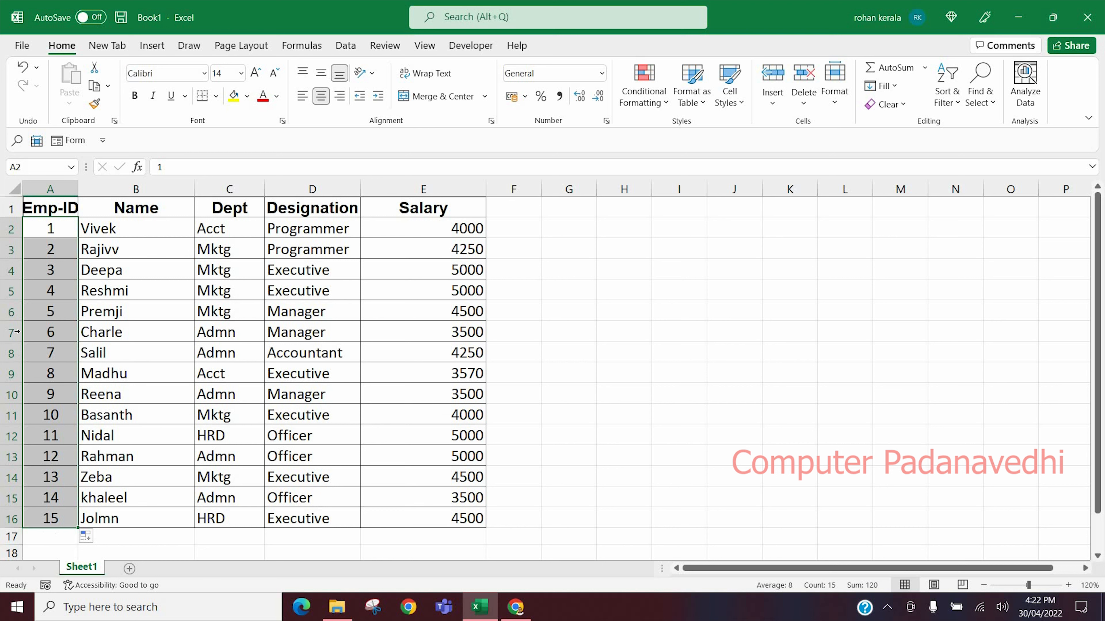
Step: Delete sheet rows 6 to 11 of the employee table and undo the deletion
left_click_drag(52, 316, 390, 416)
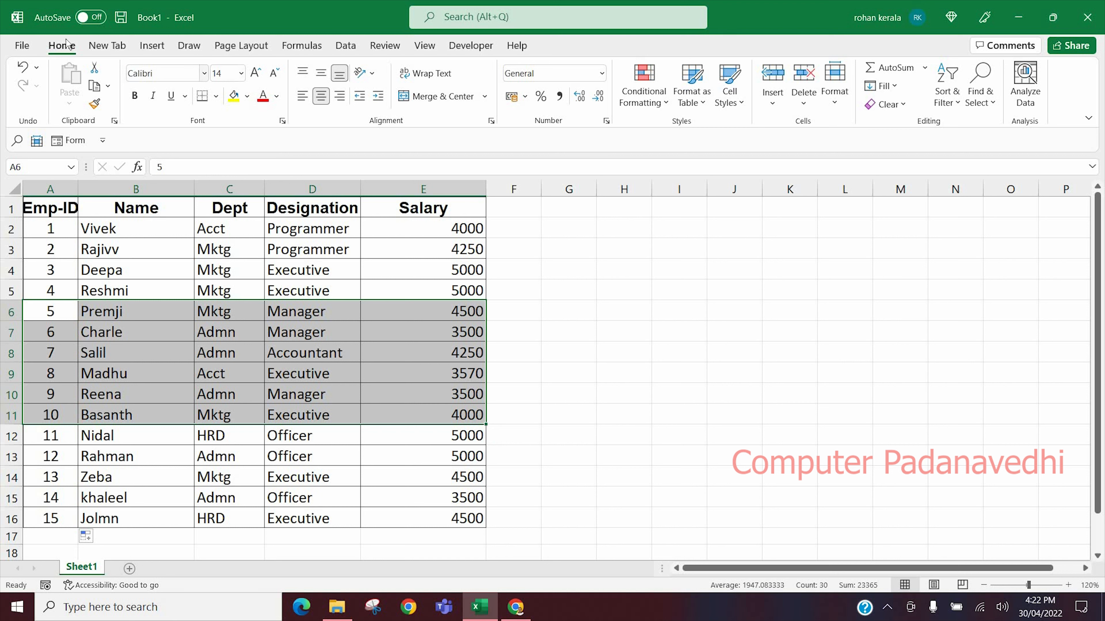
left_click(800, 105)
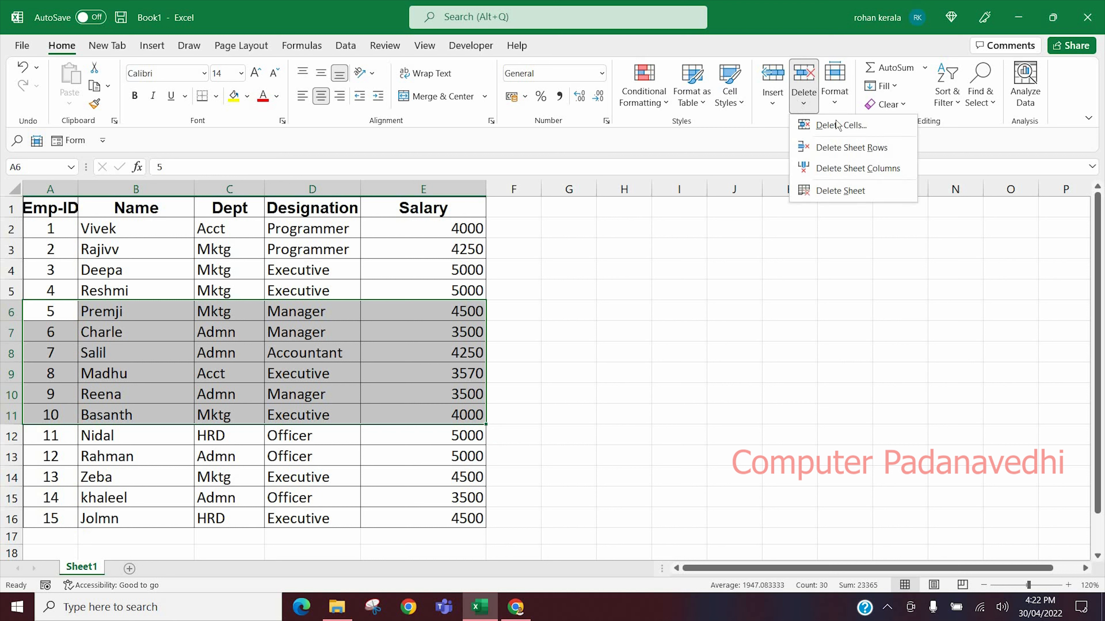
left_click(852, 149)
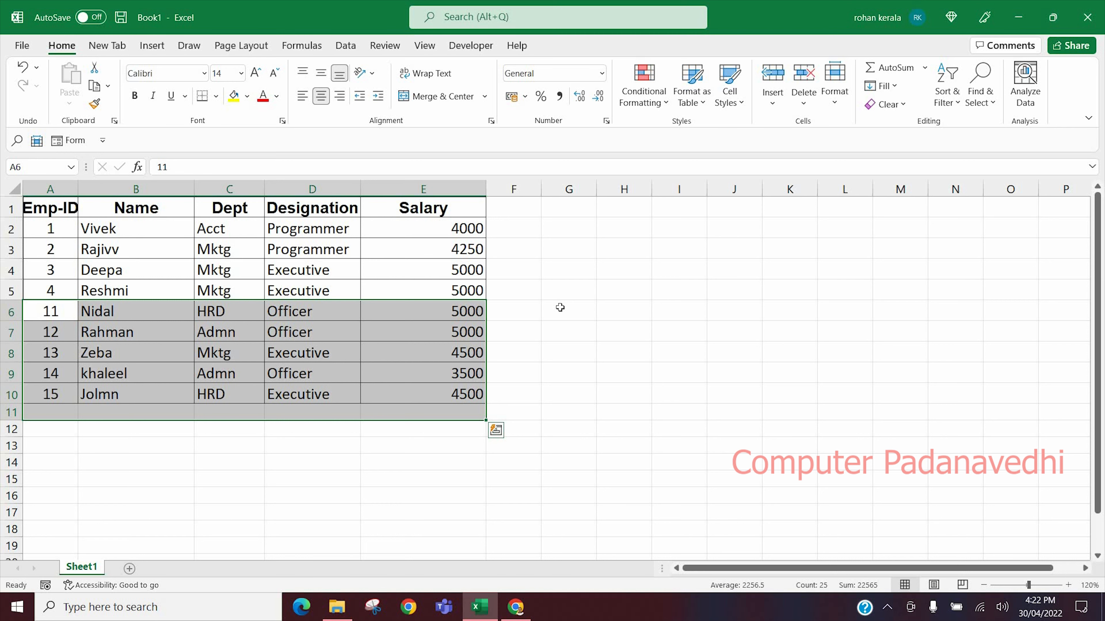
key("ctrl+z")
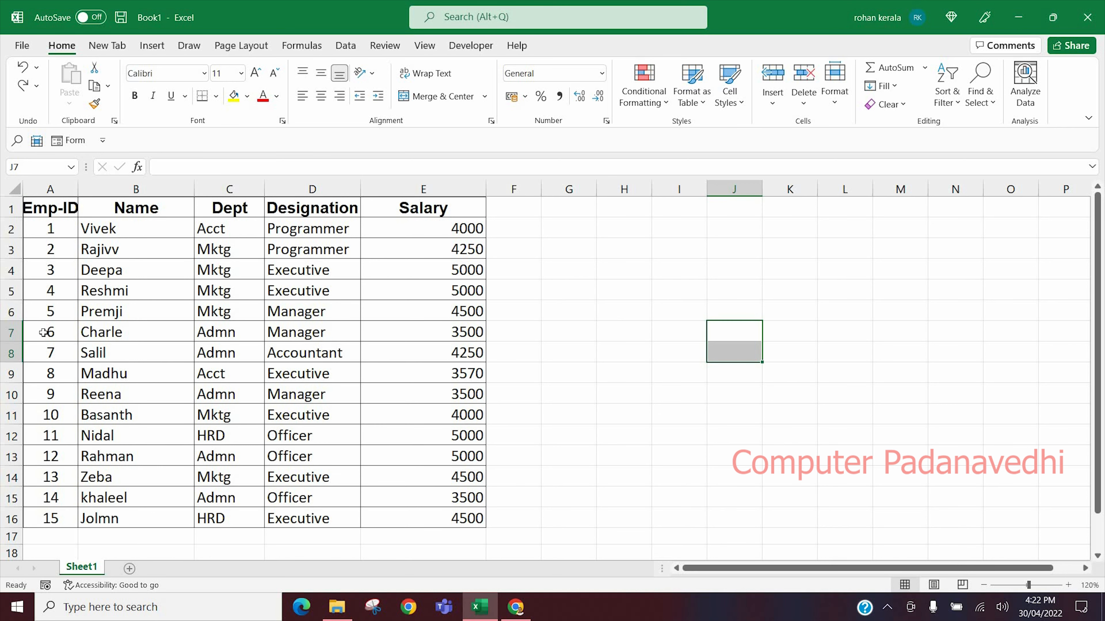
Step: Clear the contents of the Emp-ID column from A2 to A16
left_click_drag(44, 230, 44, 311)
left_click_drag(33, 498, 38, 519)
key("Delete")
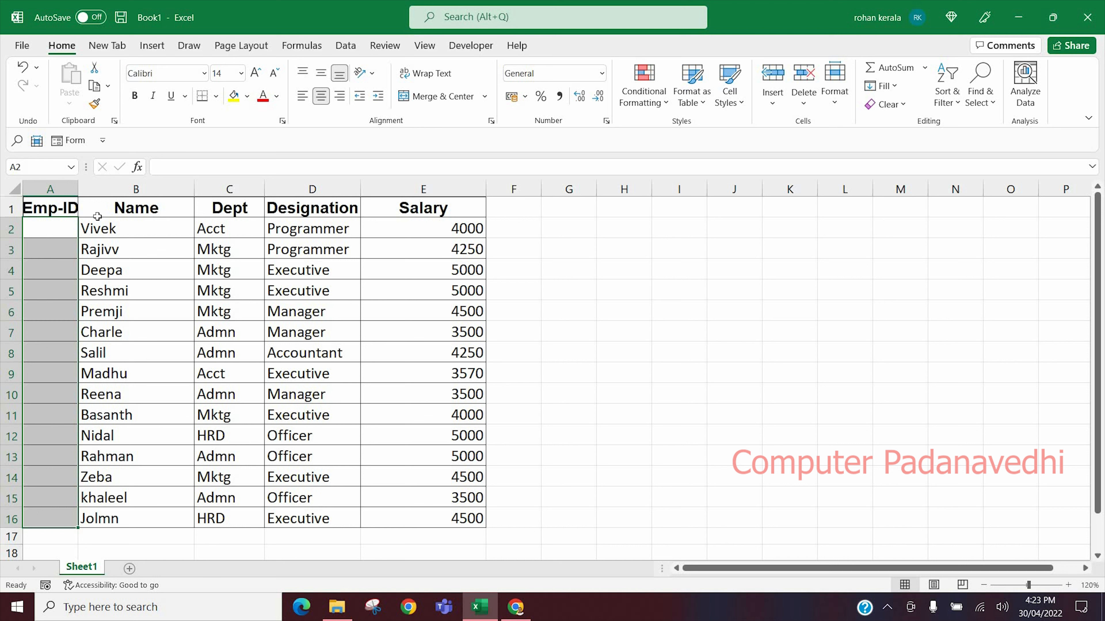
Step: Enter the formula =ROW() in the first Emp-ID cell, A2
left_click(54, 232)
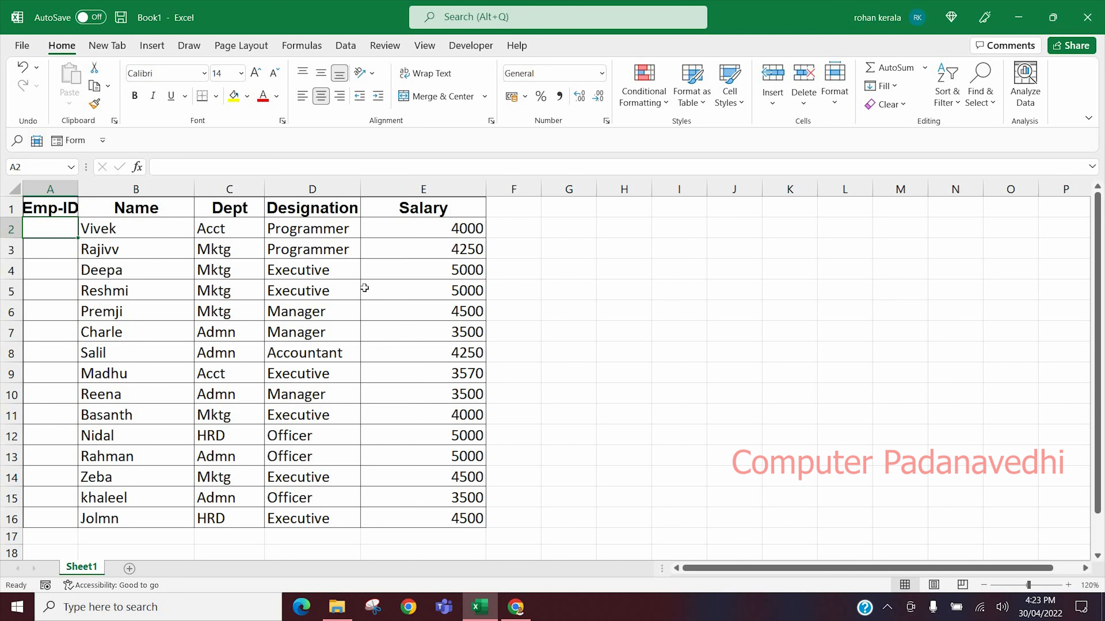
type("=")
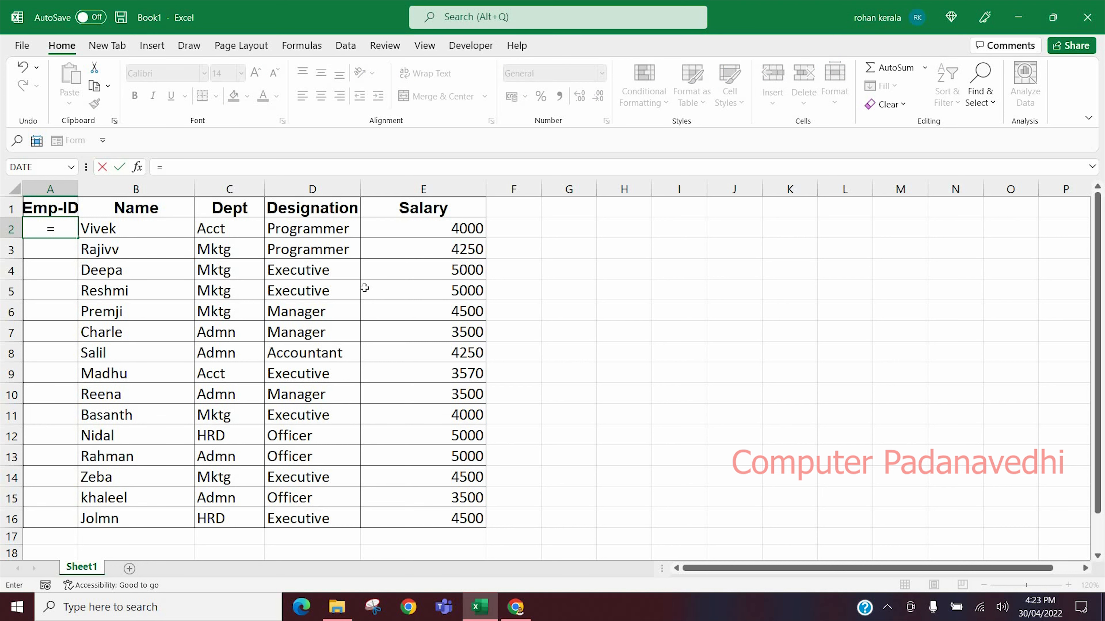
type("row")
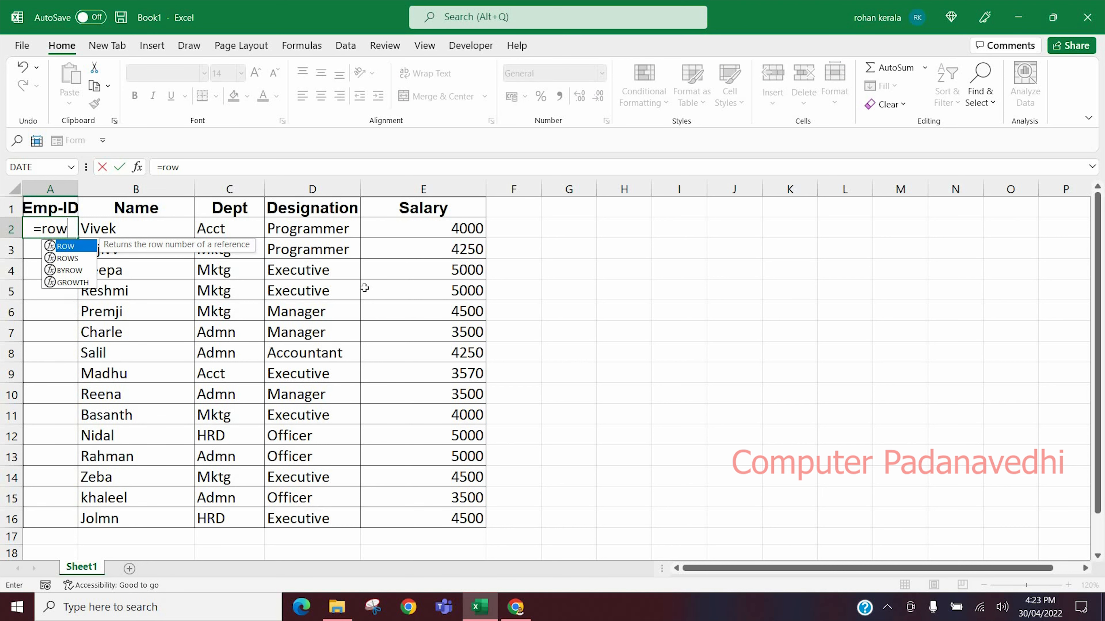
type("()")
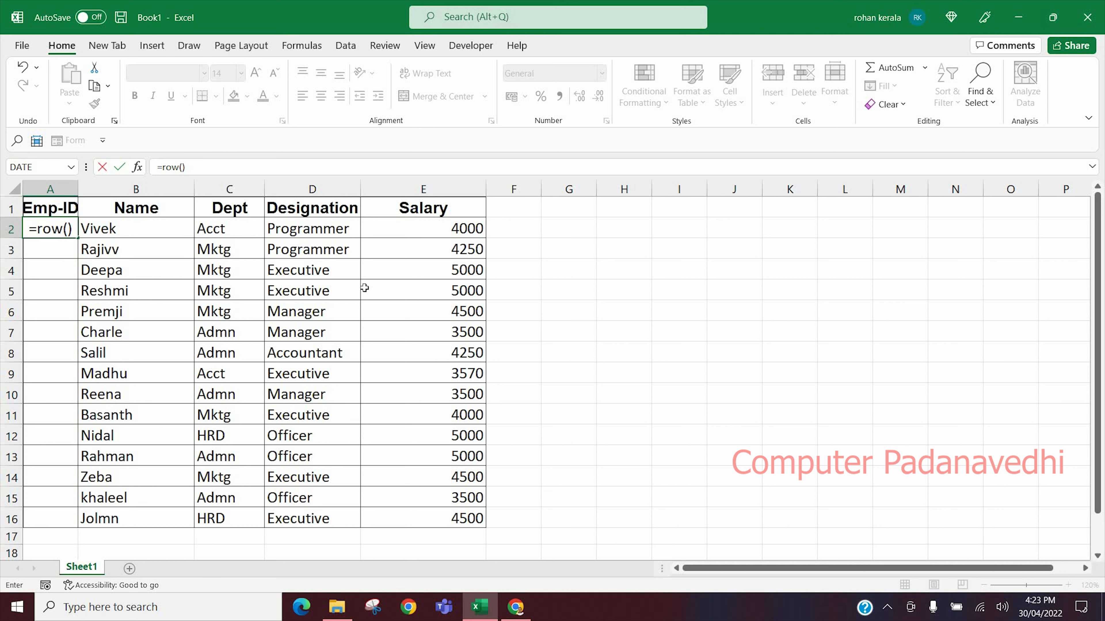
key("Return")
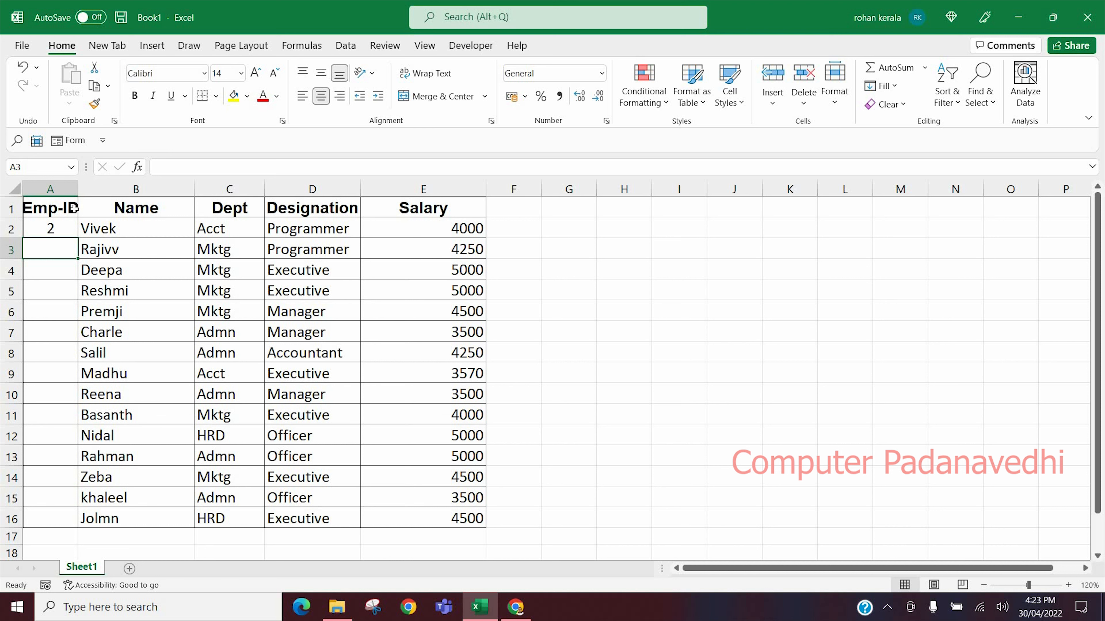
Step: Enter the formula =ROW()-1 in A2 and fill it down the Emp-ID column to A16
left_click(49, 228)
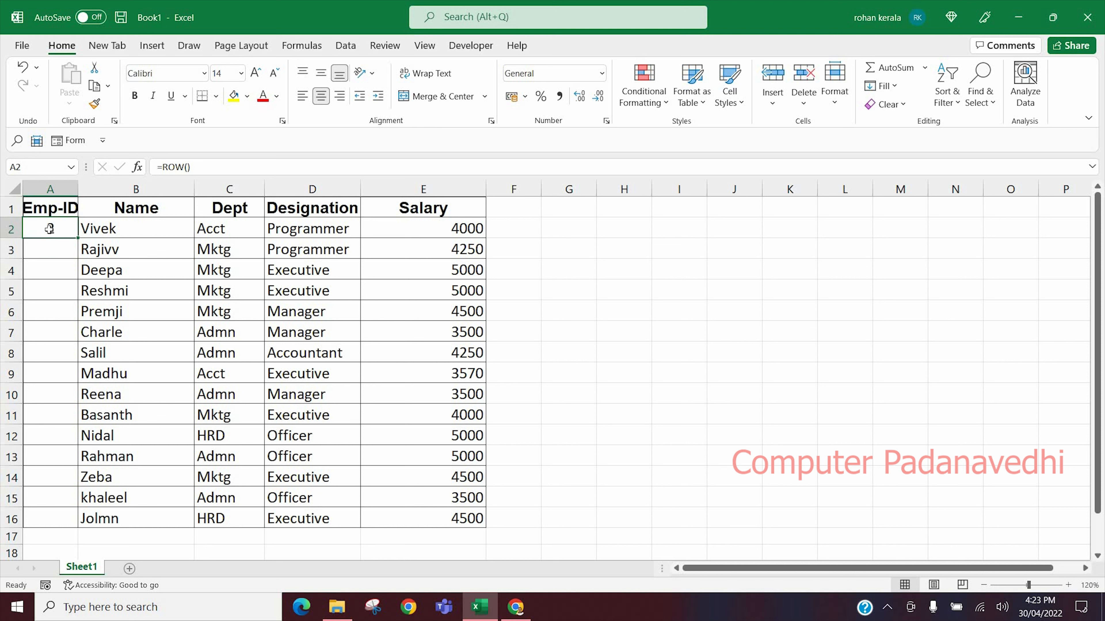
type("=")
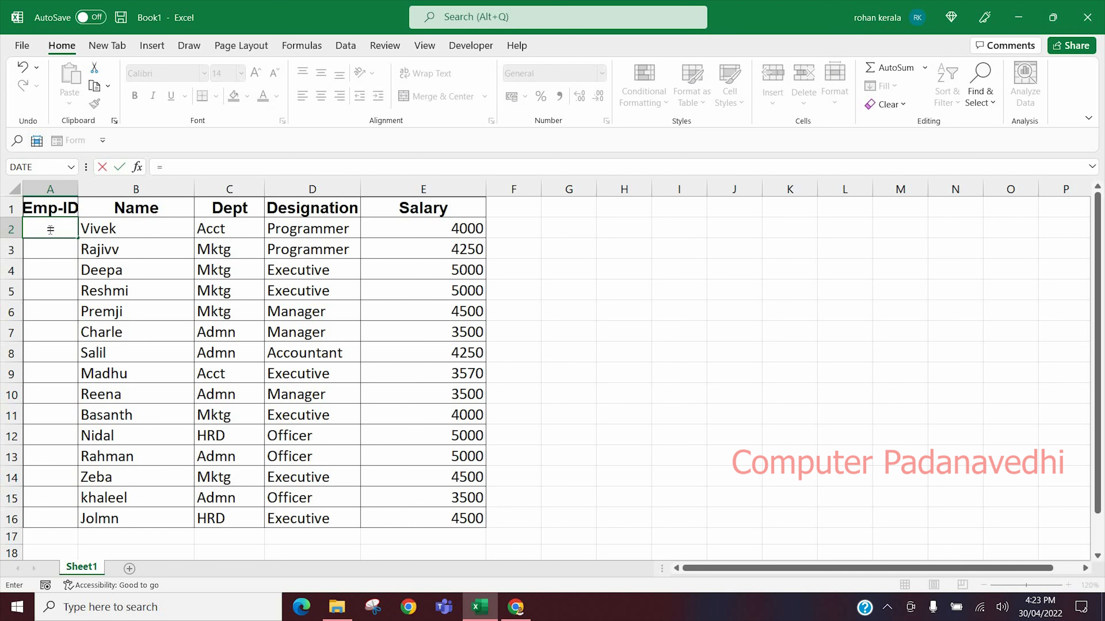
type("row")
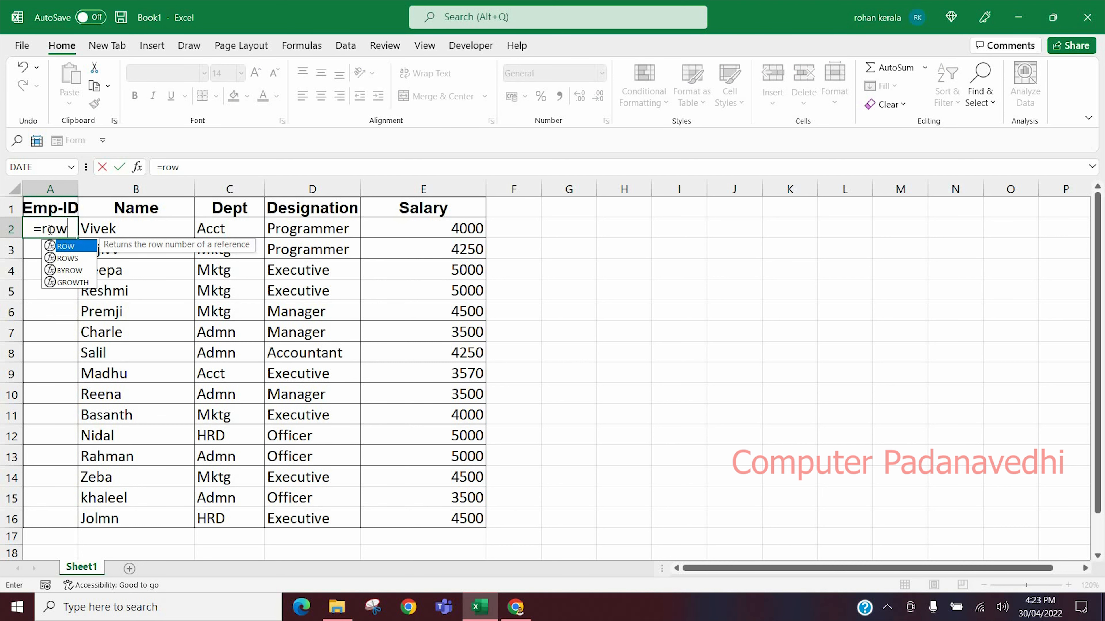
type("(")
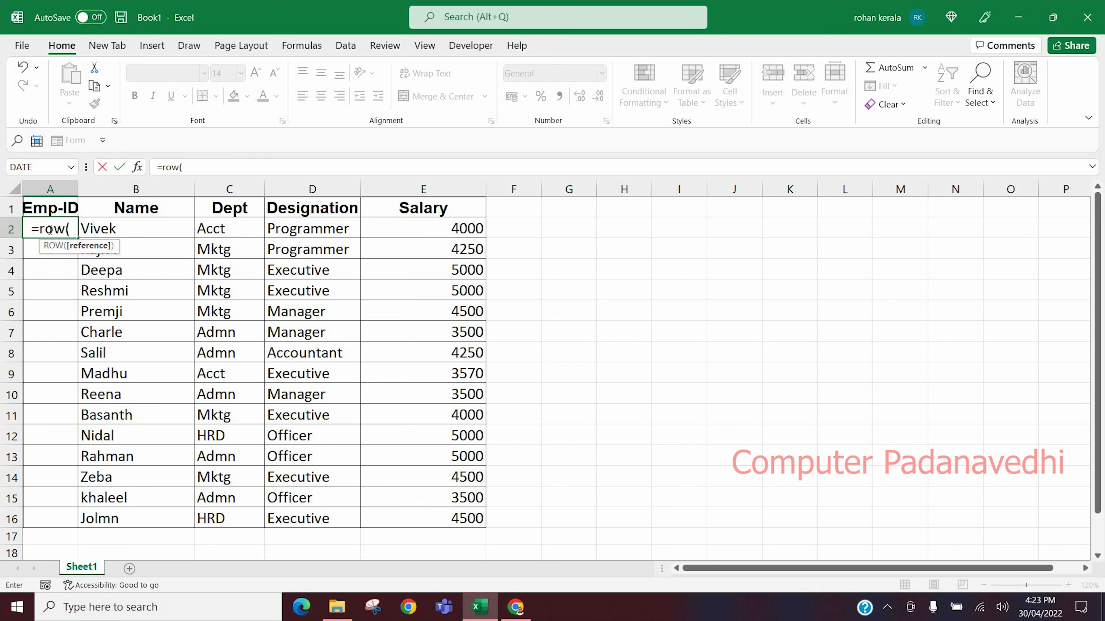
key("BackSpace")
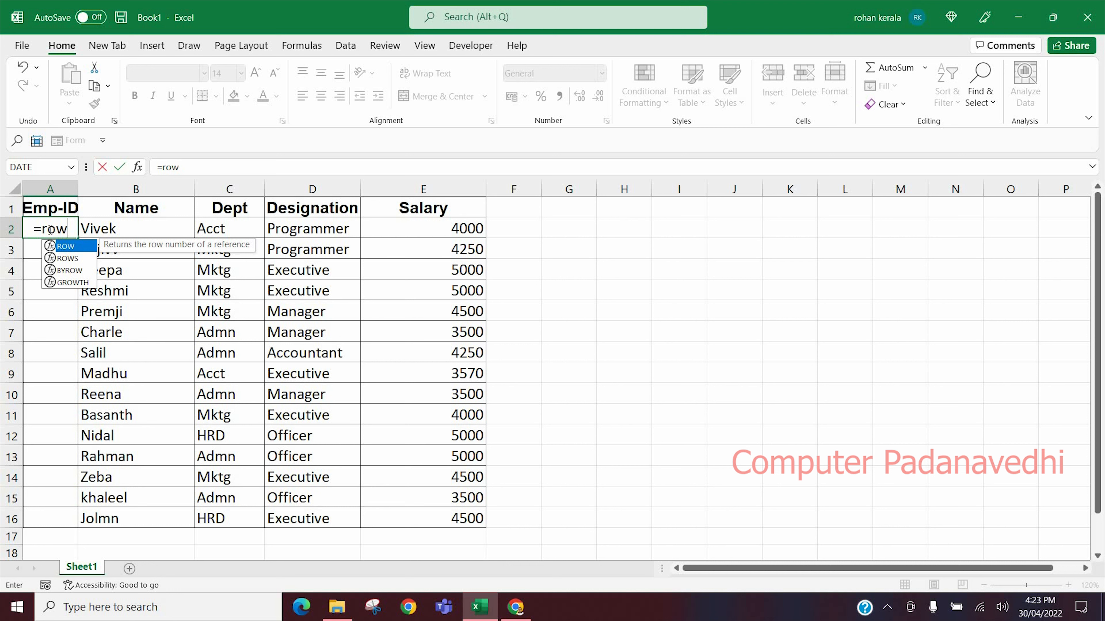
type("()")
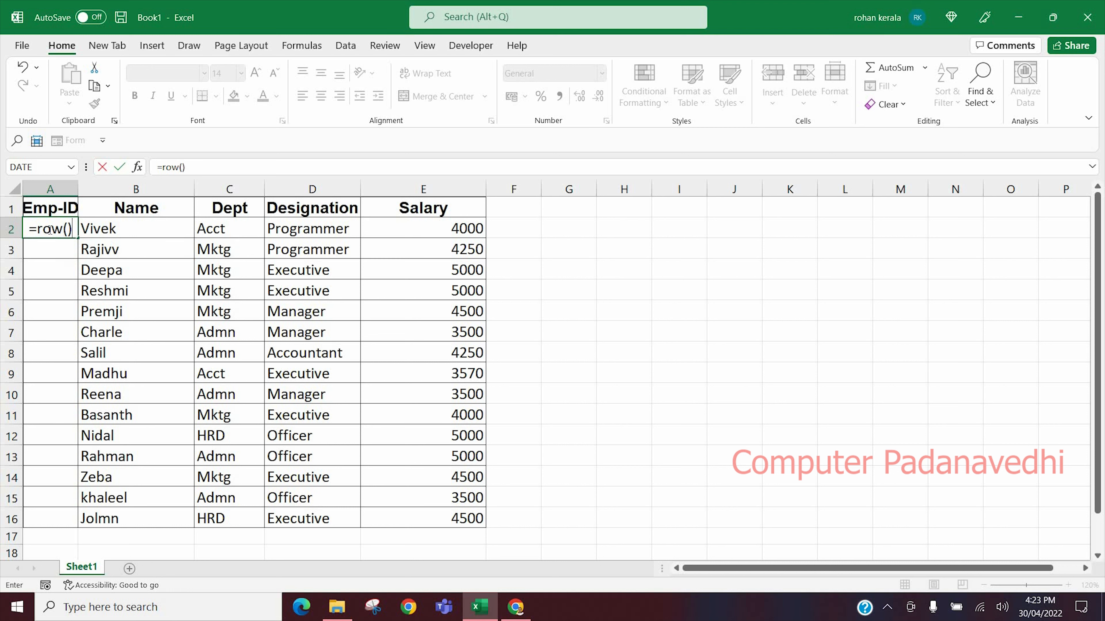
type("-1")
key("Return")
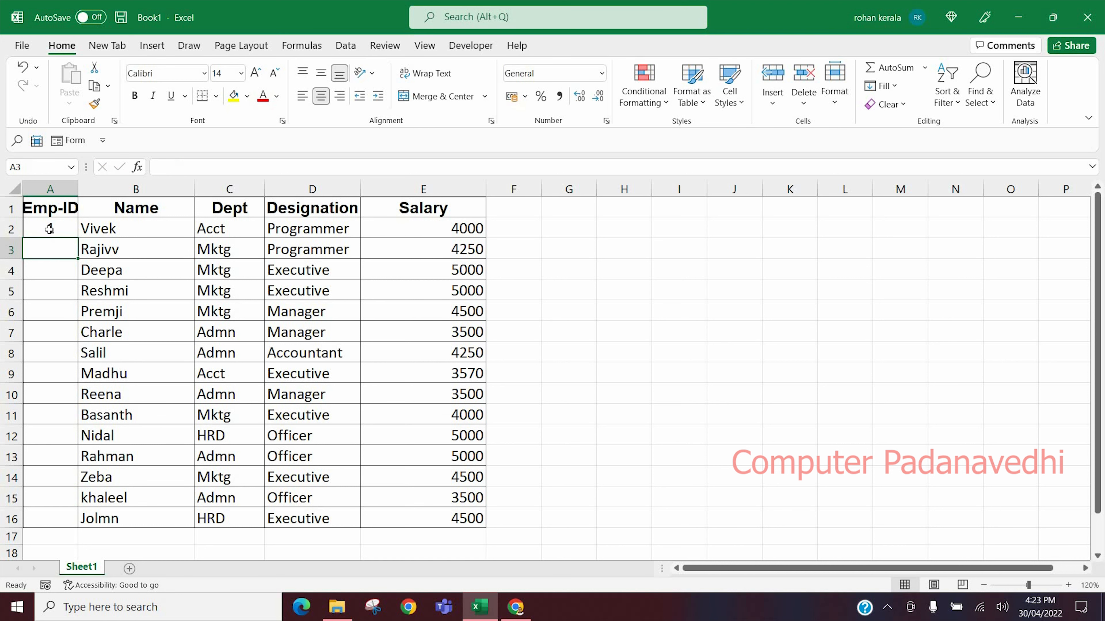
left_click(48, 227)
left_click_drag(77, 238, 76, 528)
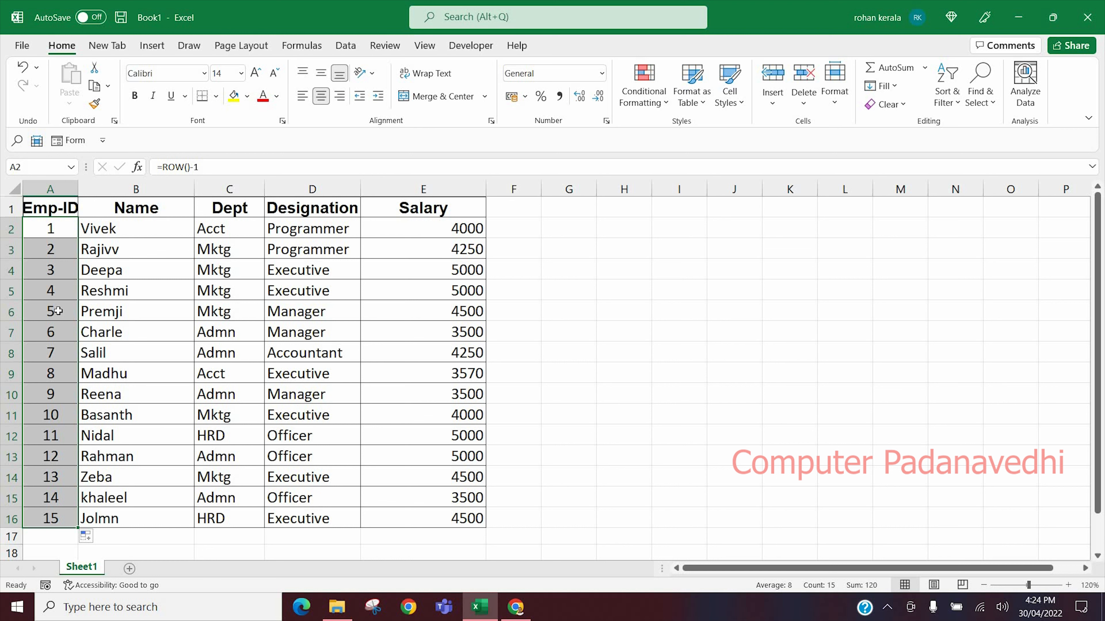
Step: Delete sheet rows 6 to 10 of the employee table
left_click_drag(56, 317, 397, 433)
left_click_drag(52, 313, 398, 403)
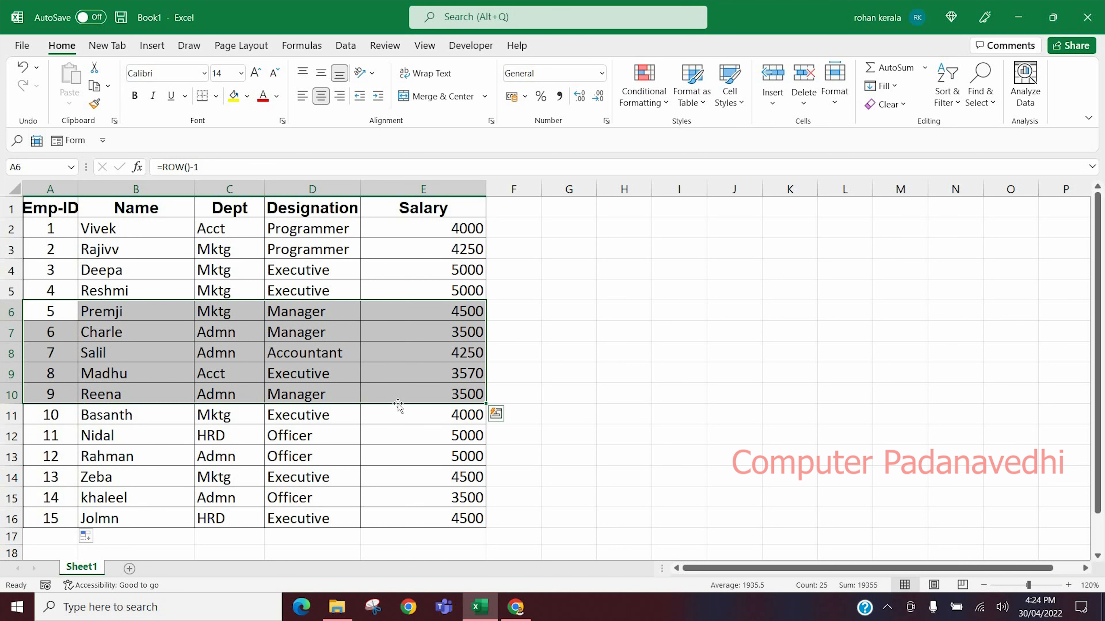
left_click(803, 107)
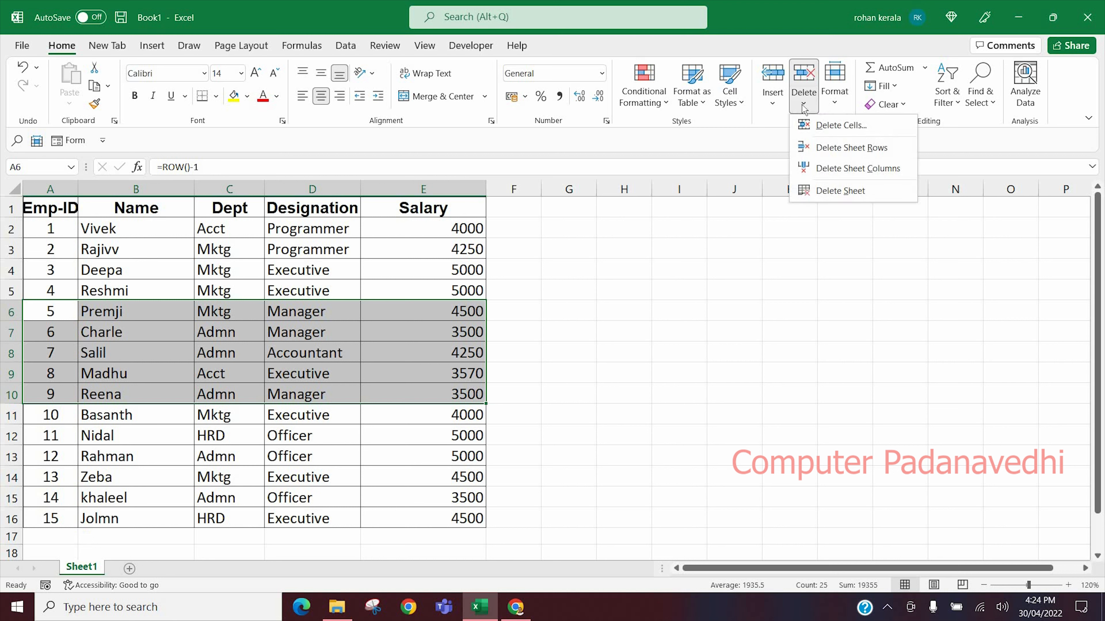
left_click(833, 148)
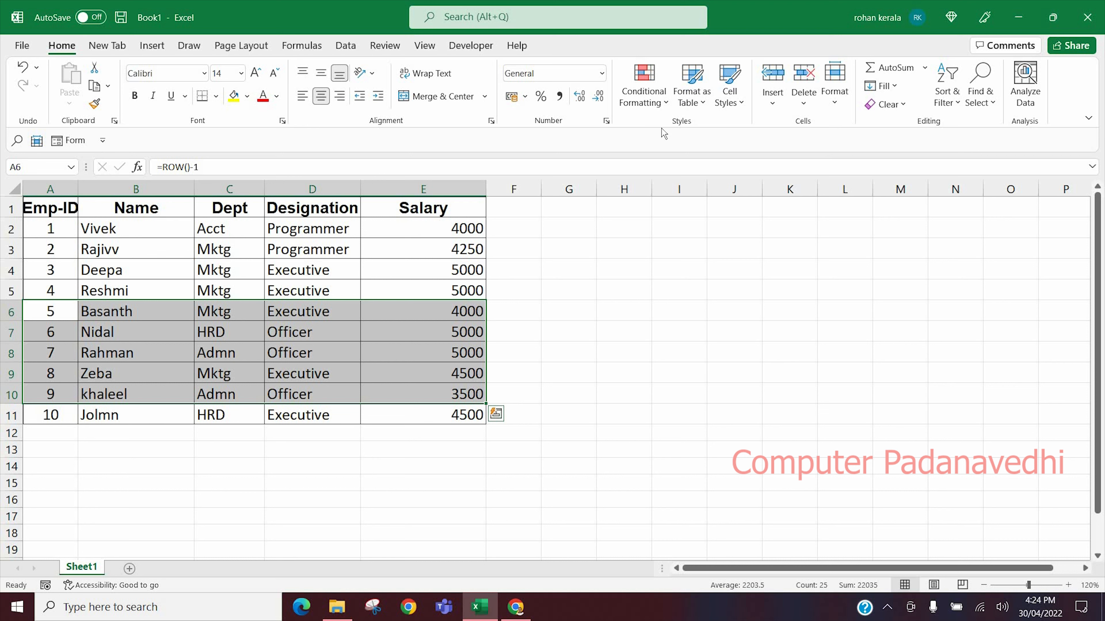
Step: Enter the formula =ROW() in cell F1, beside the Salary header
left_click(604, 228)
key("Up")
key("Left")
key("Left")
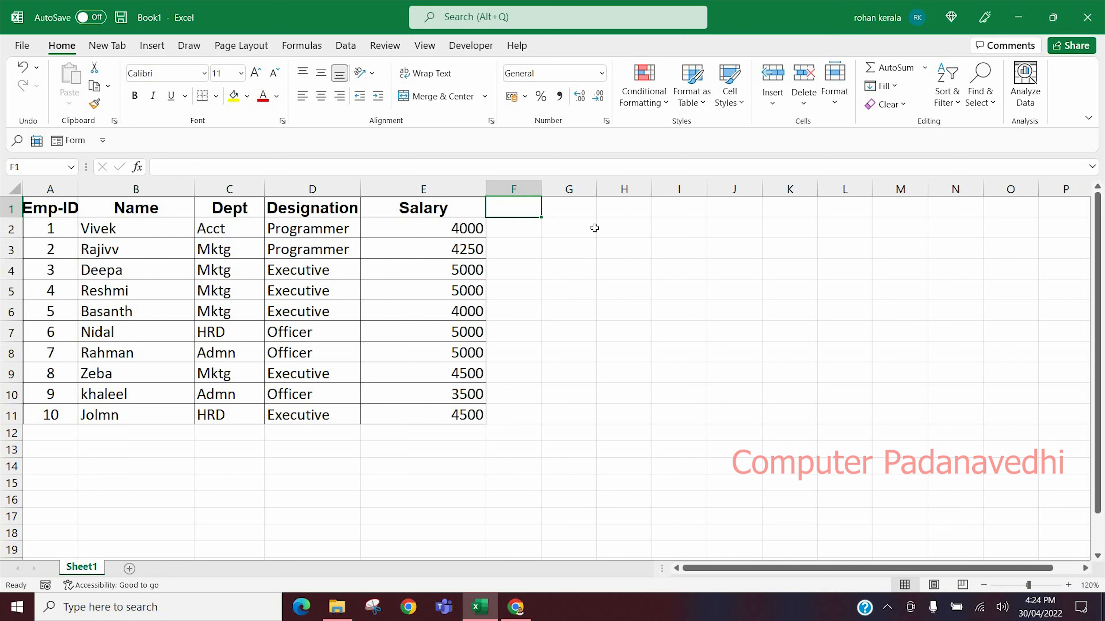
type("=r")
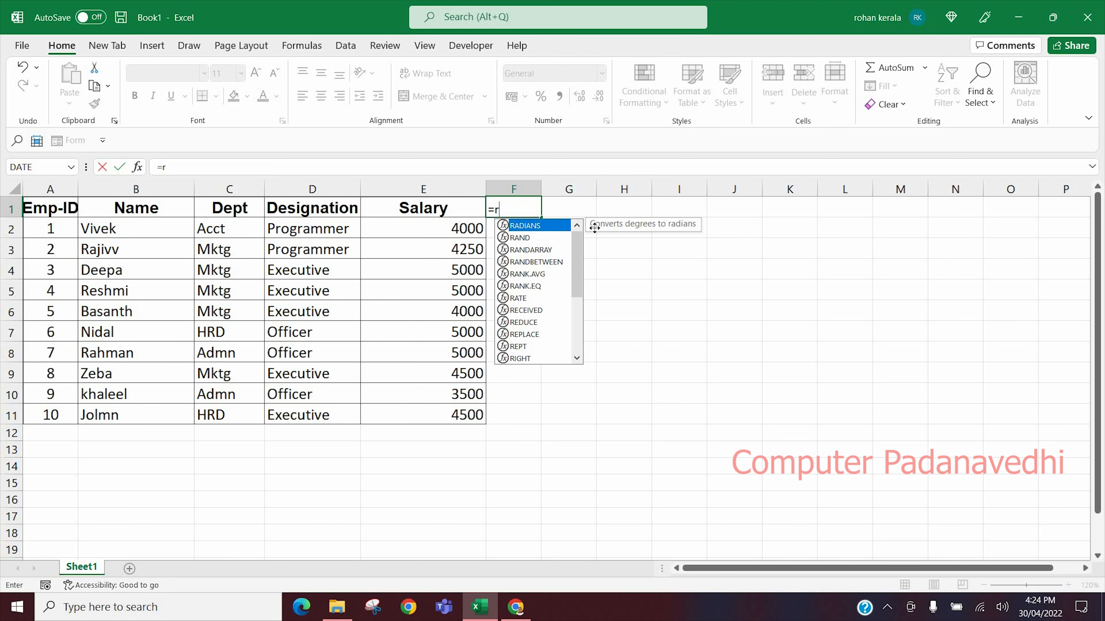
type("ow")
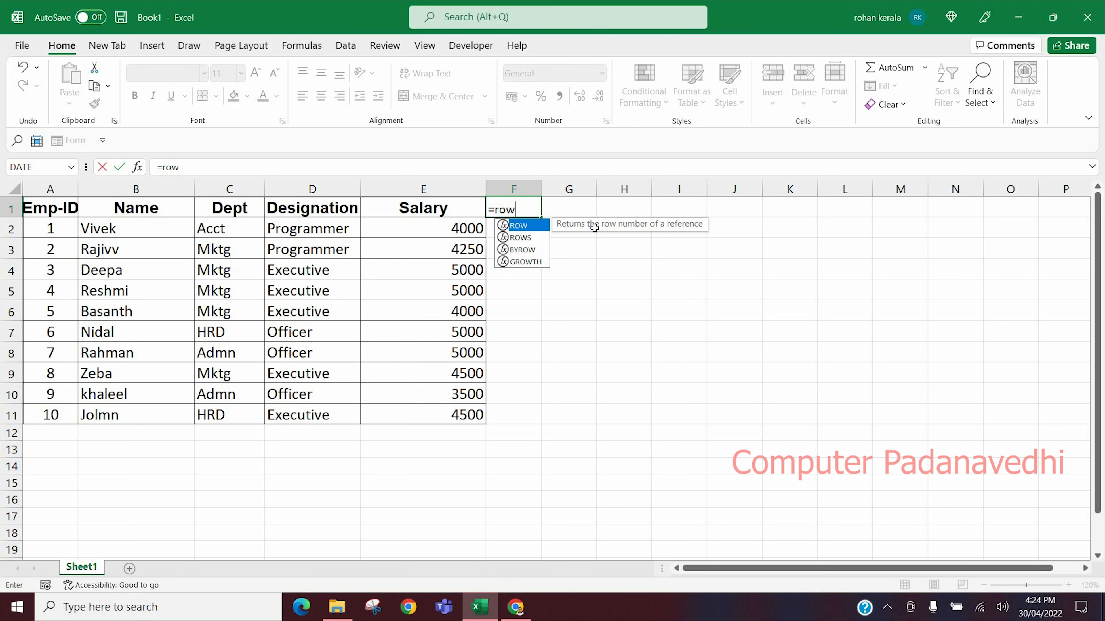
type("()")
key("Return")
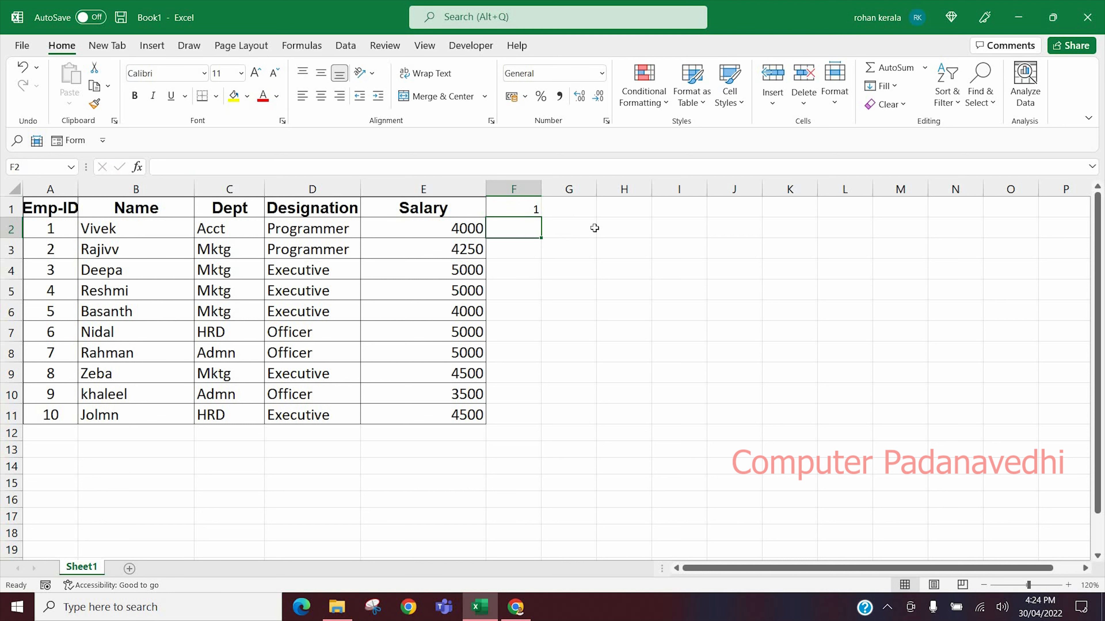